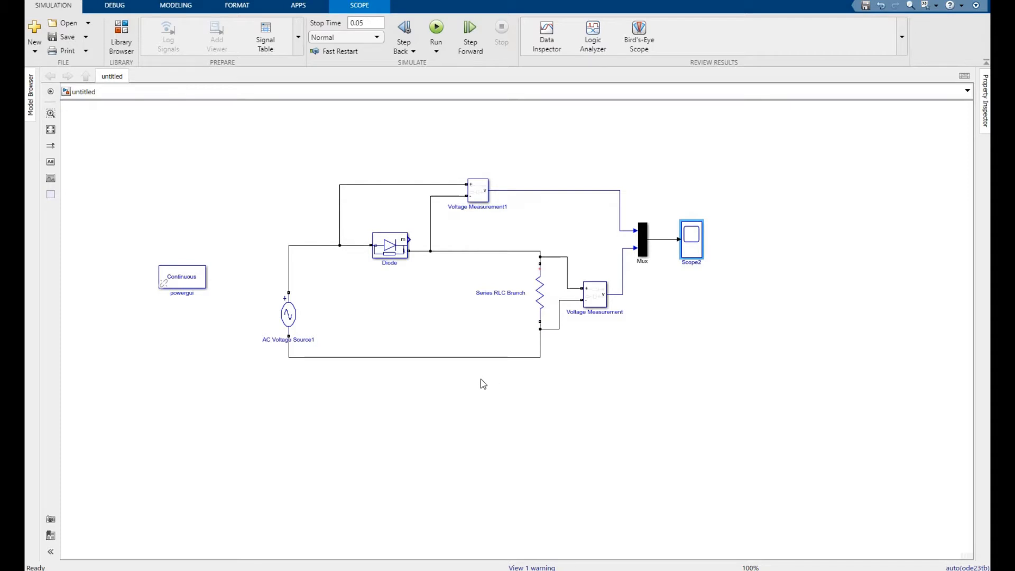
Step: Open the block library and examine the Power Electronics and Power Grid Elements blocks under Specialized Power Systems
{"action": "left_click", "coordinate": [118, 35]}
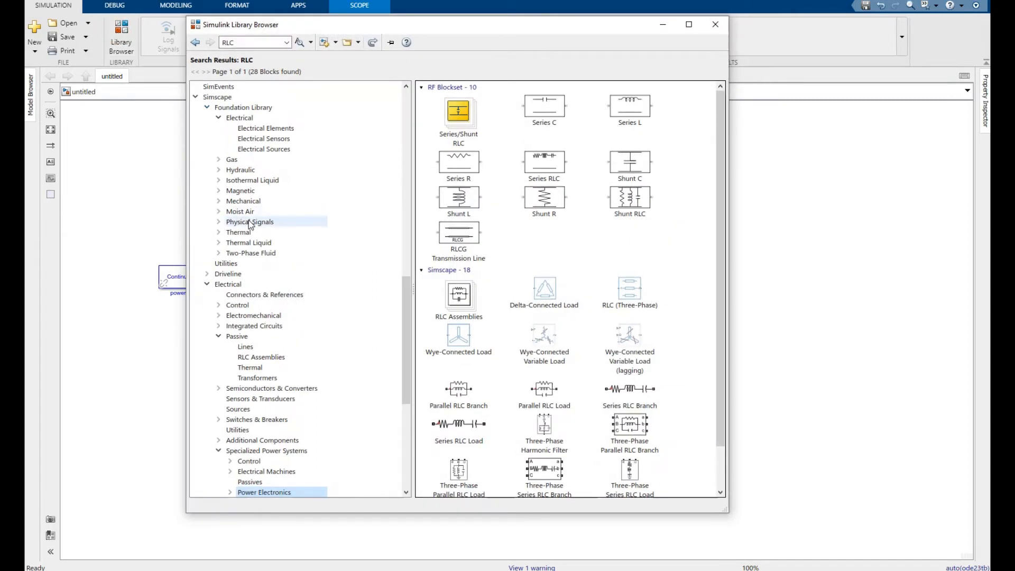
{"action": "scroll", "coordinate": [248, 328], "scroll_direction": "down", "scroll_amount": 1}
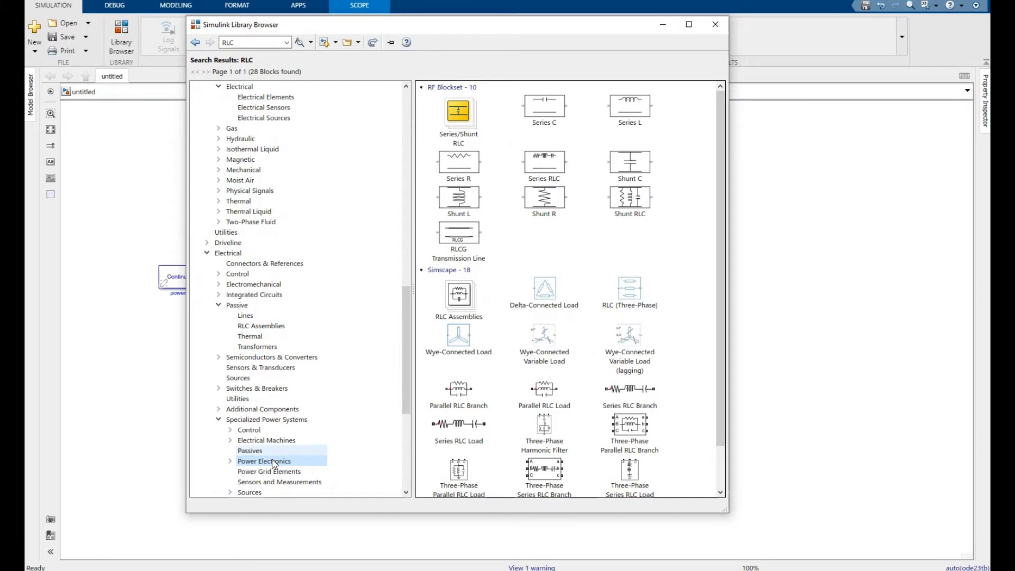
{"action": "scroll", "coordinate": [272, 460], "scroll_direction": "up", "scroll_amount": 1}
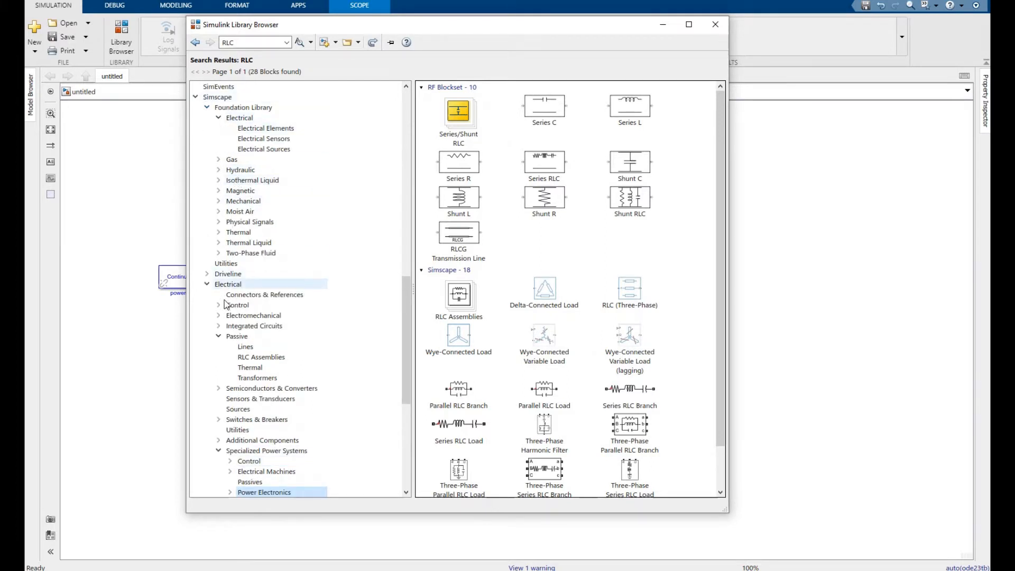
{"action": "scroll", "coordinate": [260, 460], "scroll_direction": "down", "scroll_amount": 1}
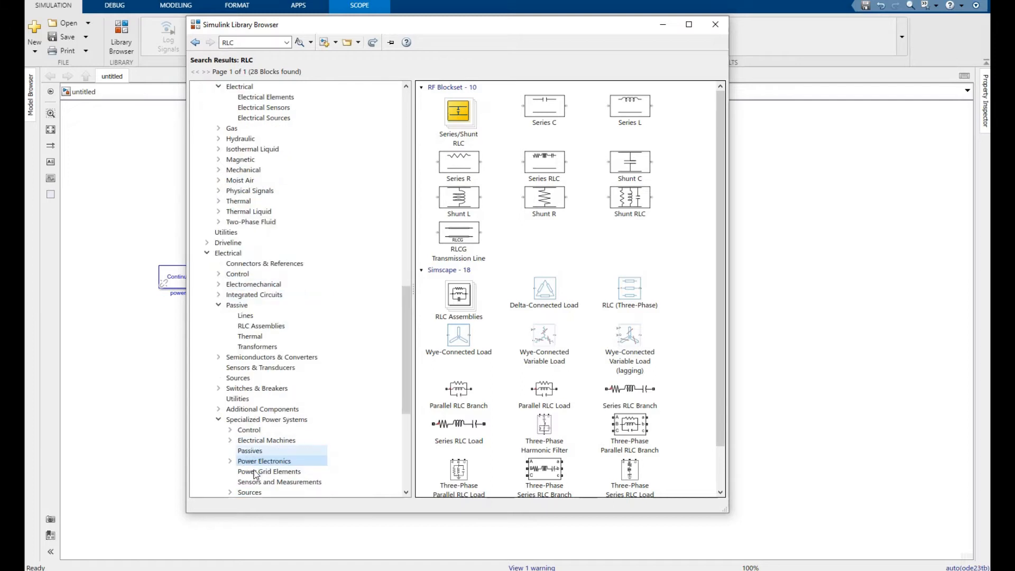
{"action": "left_click", "coordinate": [266, 462]}
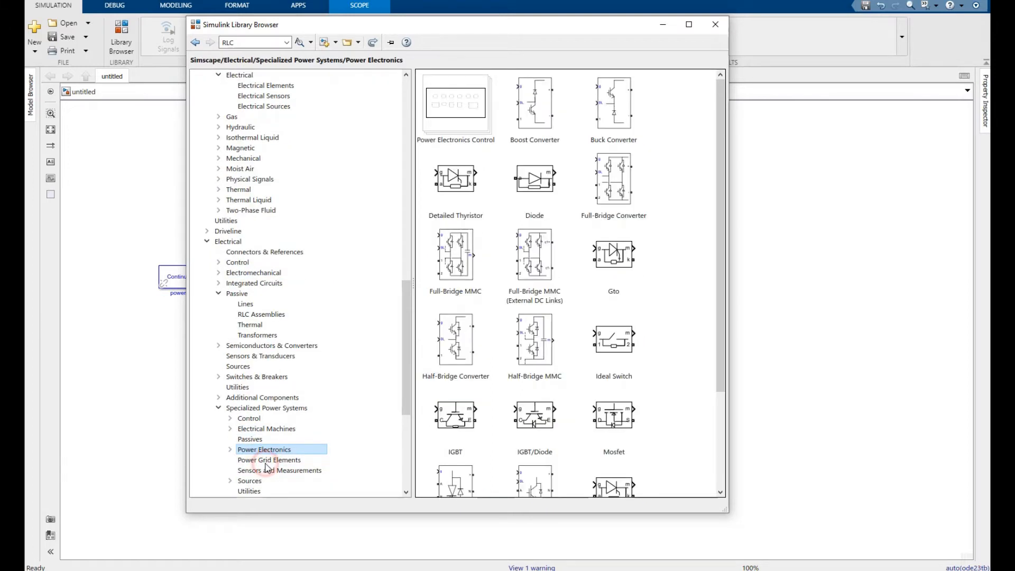
{"action": "left_click", "coordinate": [267, 461]}
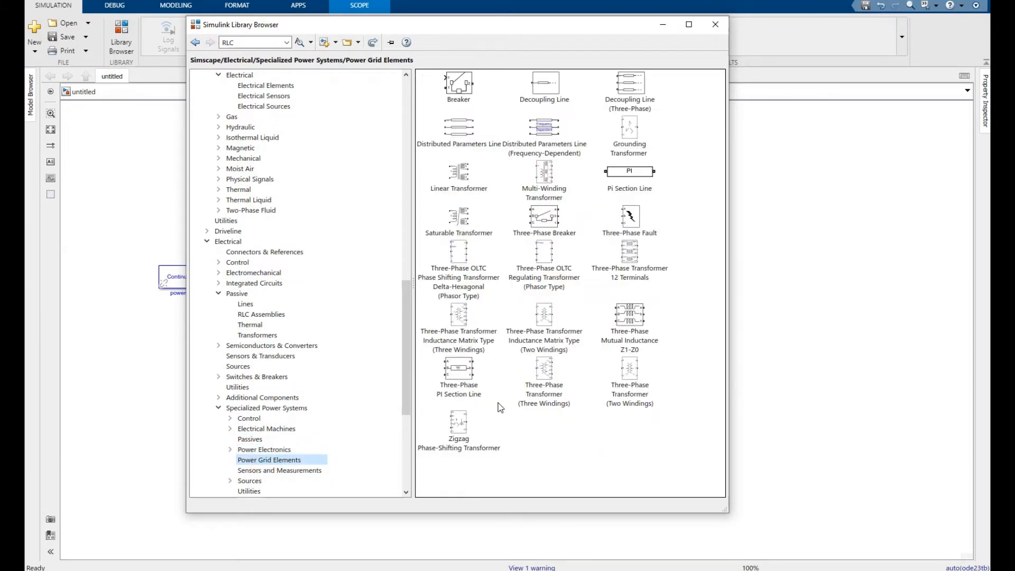
{"action": "left_click", "coordinate": [284, 461]}
{"action": "left_click", "coordinate": [286, 461]}
{"action": "left_click", "coordinate": [267, 450]}
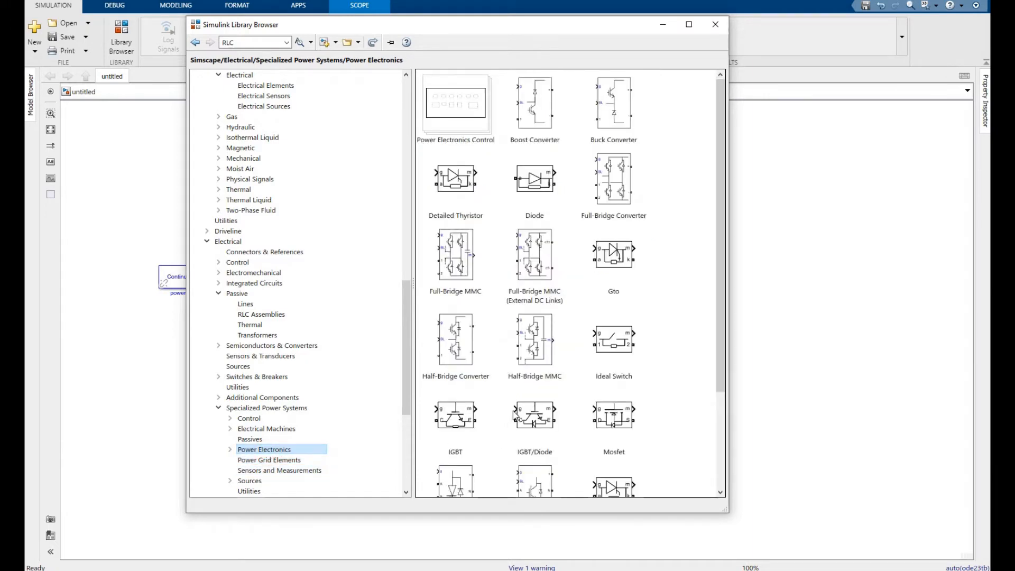
{"action": "scroll", "coordinate": [514, 415], "scroll_direction": "down", "scroll_amount": 1}
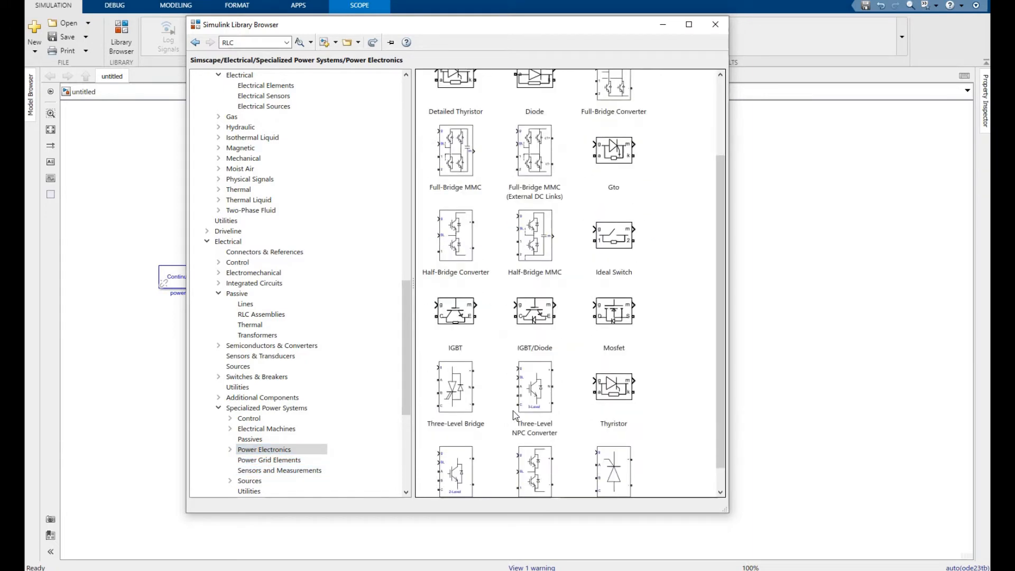
{"action": "scroll", "coordinate": [513, 415], "scroll_direction": "up", "scroll_amount": 1}
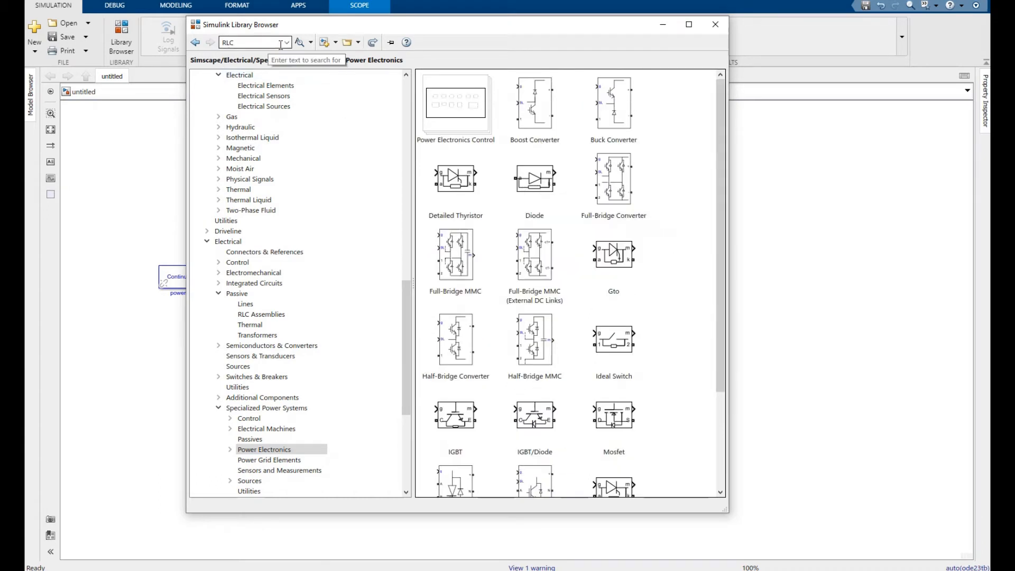
Step: Examine the Electrical Sensors and Electrical Elements blocks in the Simscape Foundation Library
{"action": "scroll", "coordinate": [268, 286], "scroll_direction": "up", "scroll_amount": 3}
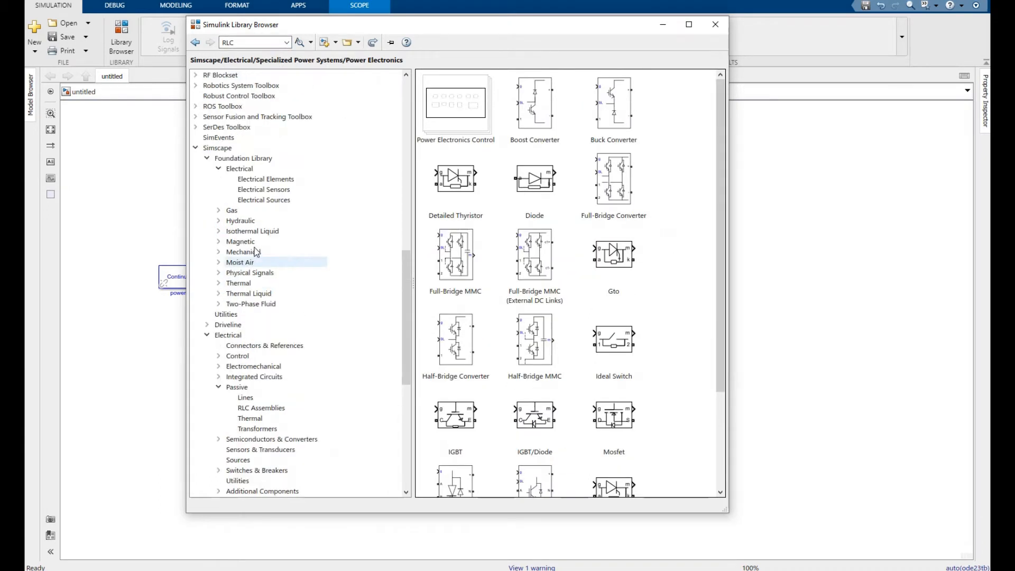
{"action": "left_click", "coordinate": [271, 190]}
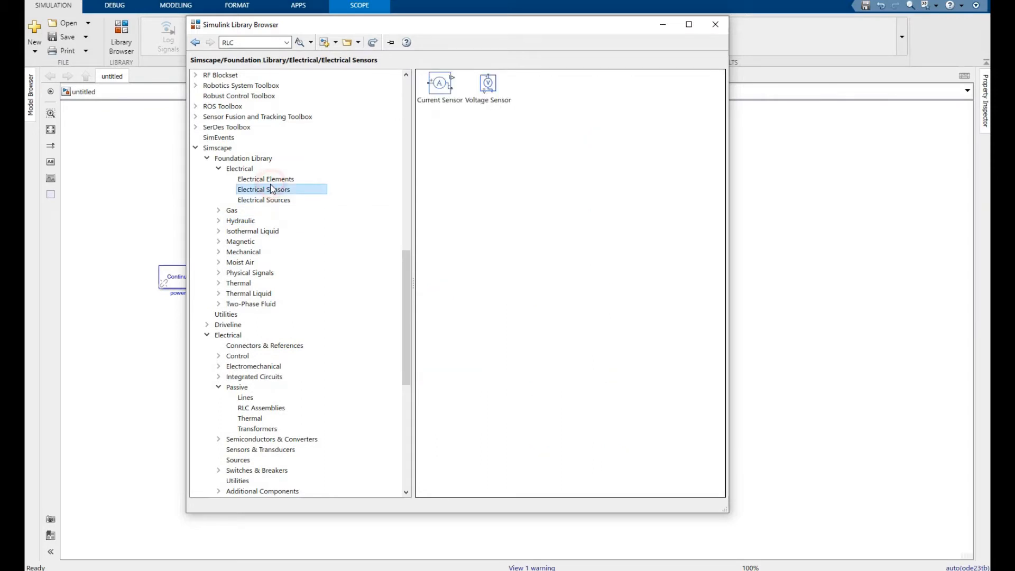
{"action": "left_click", "coordinate": [272, 180]}
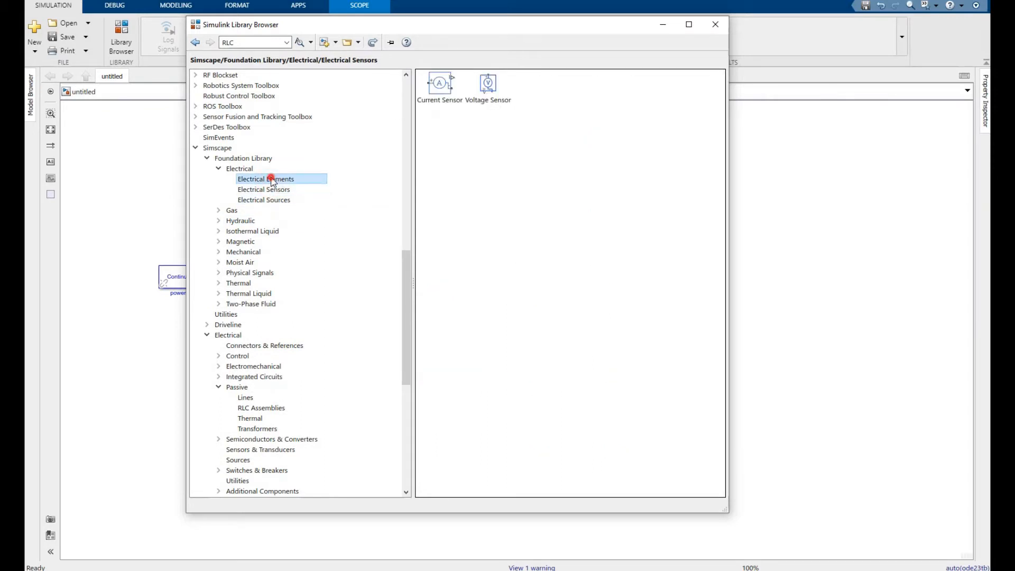
Step: Search the block library for "AC voltage source"
{"action": "left_click", "coordinate": [286, 42]}
{"action": "left_click", "coordinate": [249, 109]}
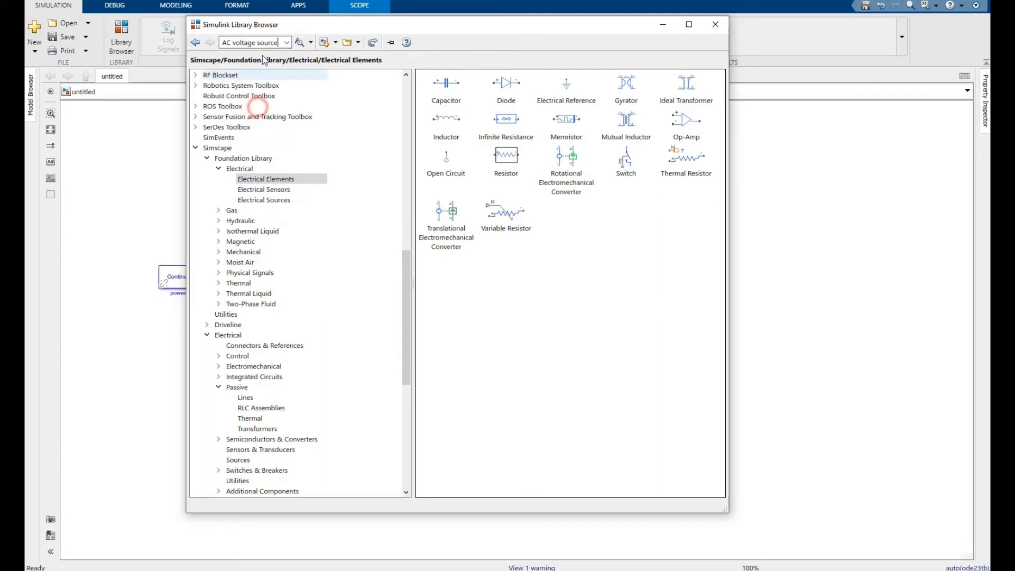
{"action": "key", "text": "Return"}
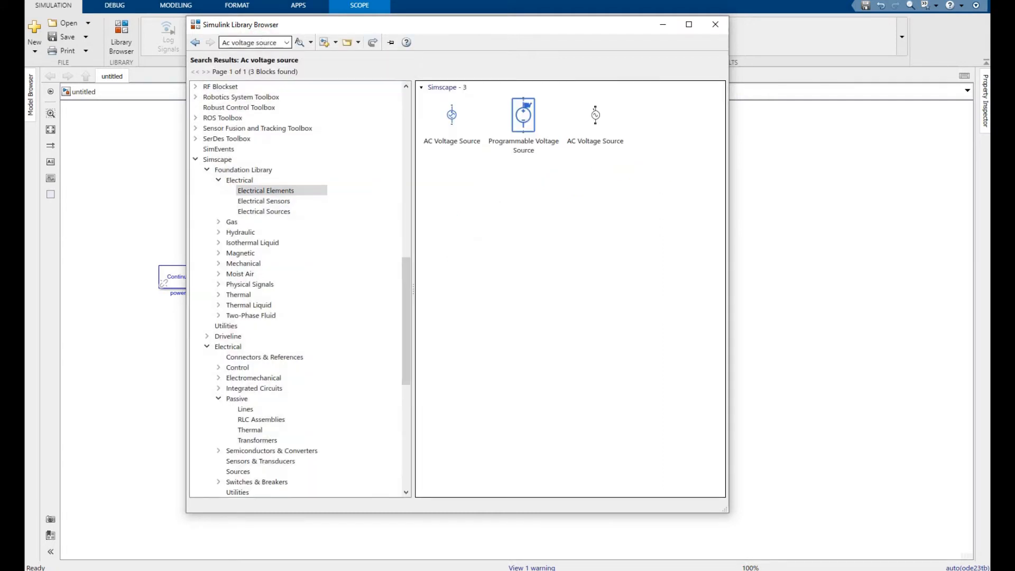
Step: Search the block library for "RLC", then minimize the library browser to return to the circuit model
{"action": "left_click", "coordinate": [286, 43]}
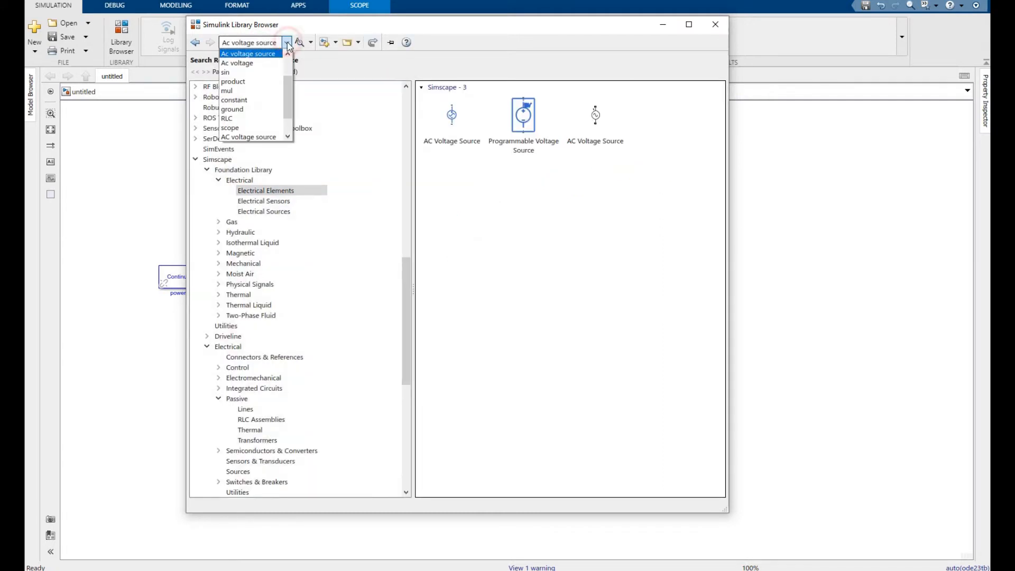
{"action": "left_click", "coordinate": [254, 118]}
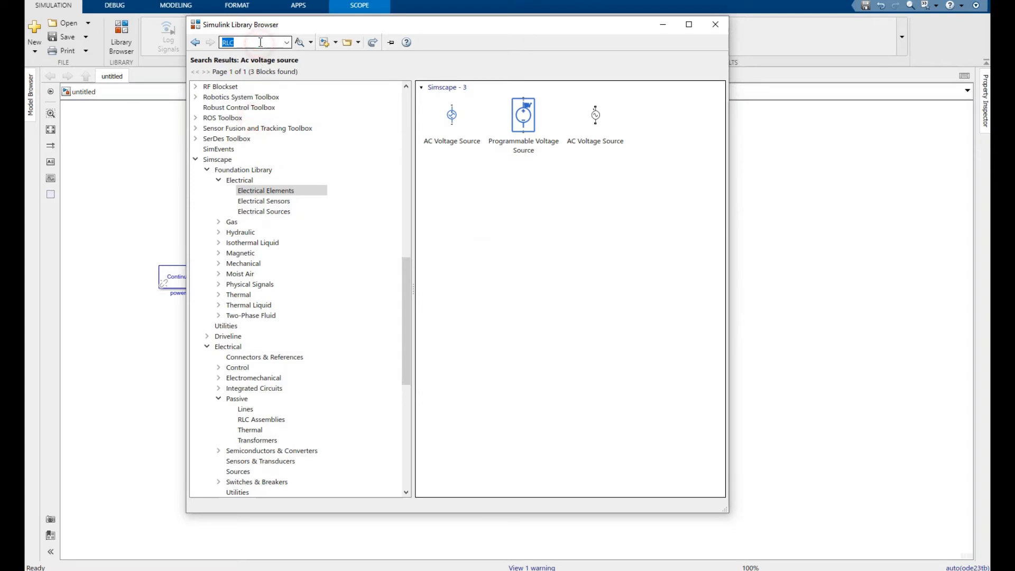
{"action": "key", "text": "Return"}
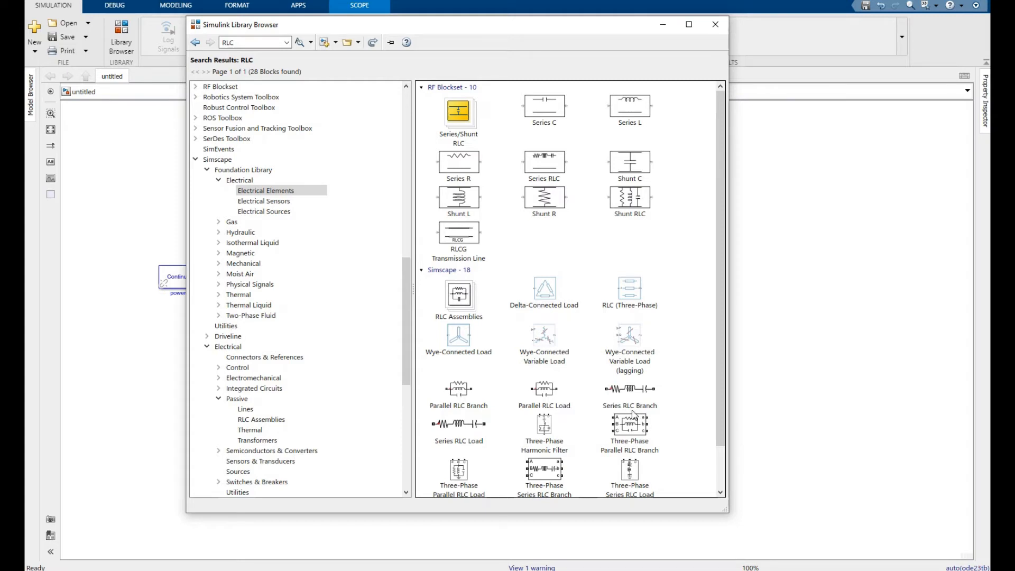
{"action": "left_click", "coordinate": [664, 26]}
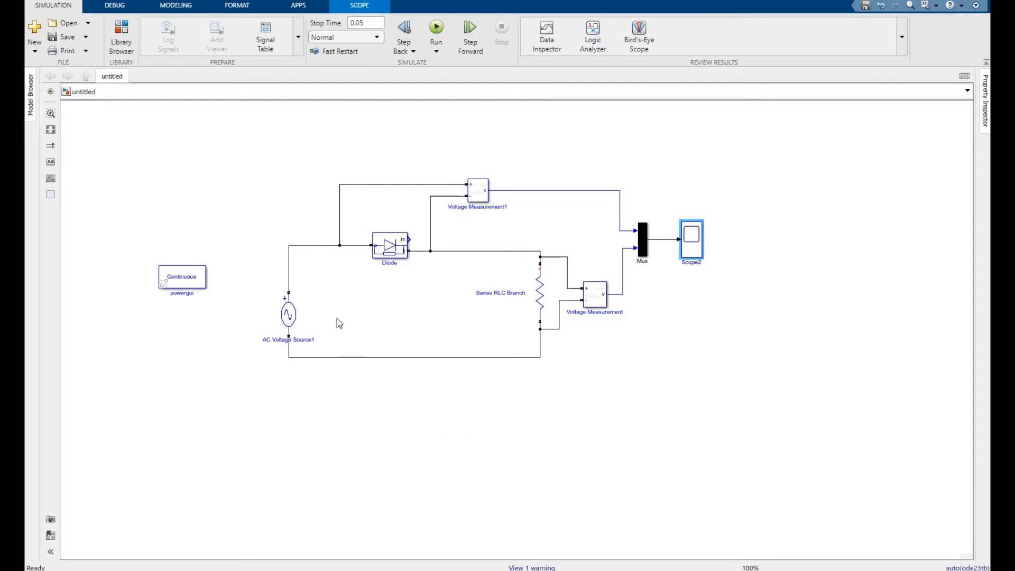
Step: Review the AC voltage source's peak amplitude and frequency, and accept its block parameters
{"action": "left_click", "coordinate": [292, 324]}
{"action": "double_click", "coordinate": [292, 322]}
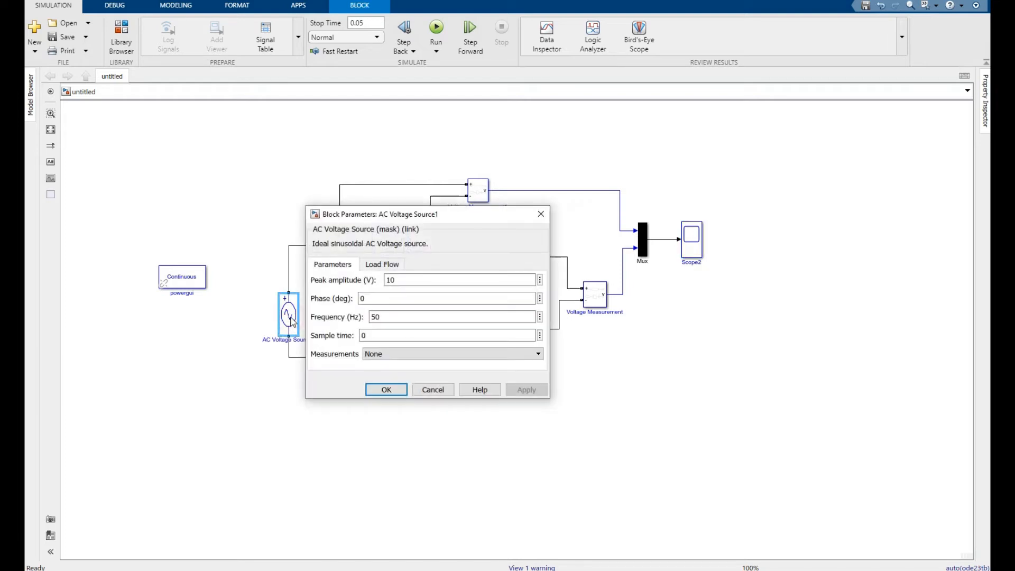
{"action": "left_click", "coordinate": [392, 283]}
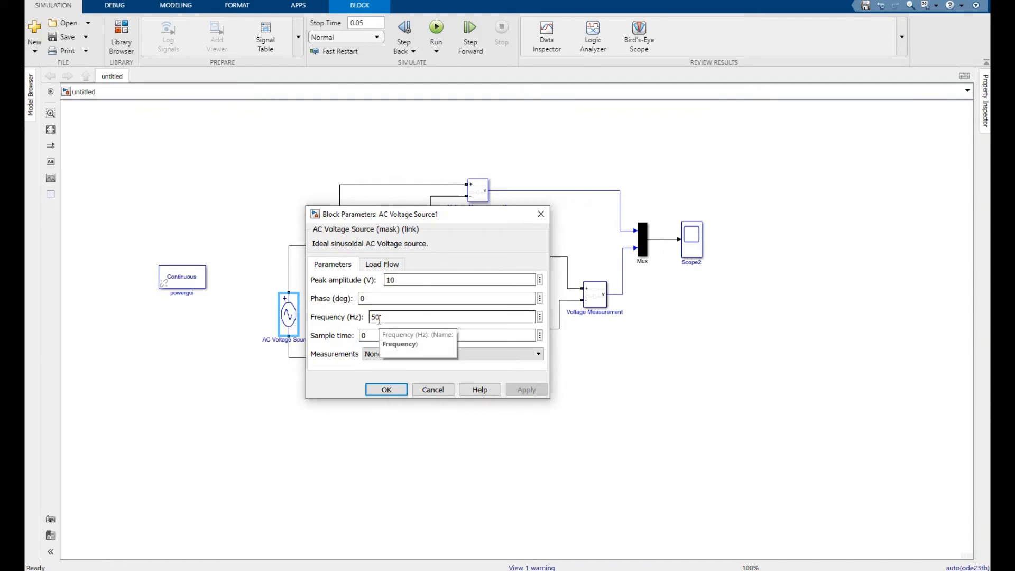
{"action": "left_click", "coordinate": [387, 389]}
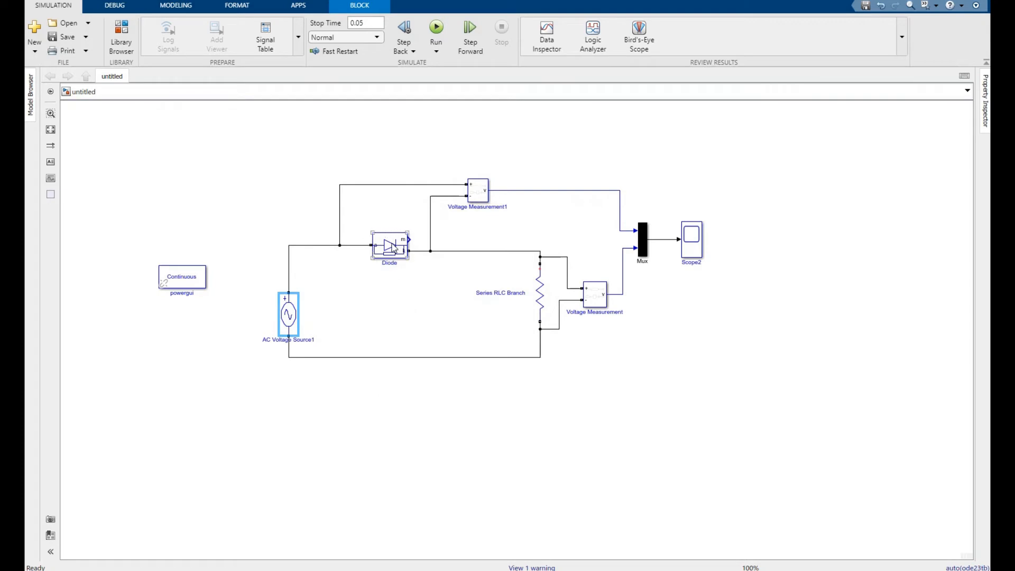
Step: Review the diode's resistance, forward voltage and snubber parameters, and accept them
{"action": "left_click", "coordinate": [391, 245]}
{"action": "double_click", "coordinate": [391, 244]}
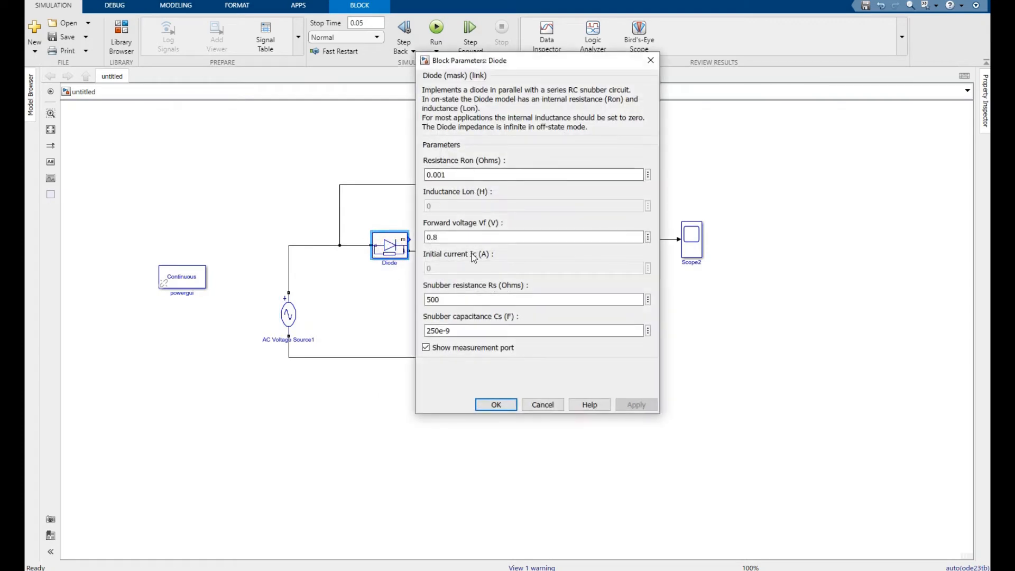
{"action": "left_click", "coordinate": [486, 405]}
Step: Select R as the branch type of the Series RLC Branch and accept its block parameters
{"action": "double_click", "coordinate": [542, 290]}
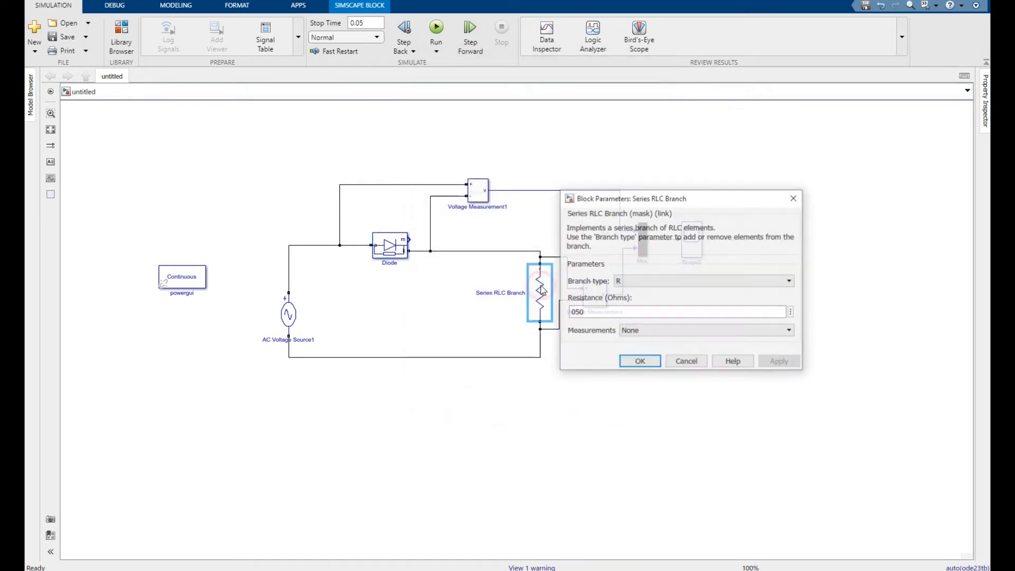
{"action": "left_click", "coordinate": [638, 284]}
{"action": "left_click", "coordinate": [633, 302]}
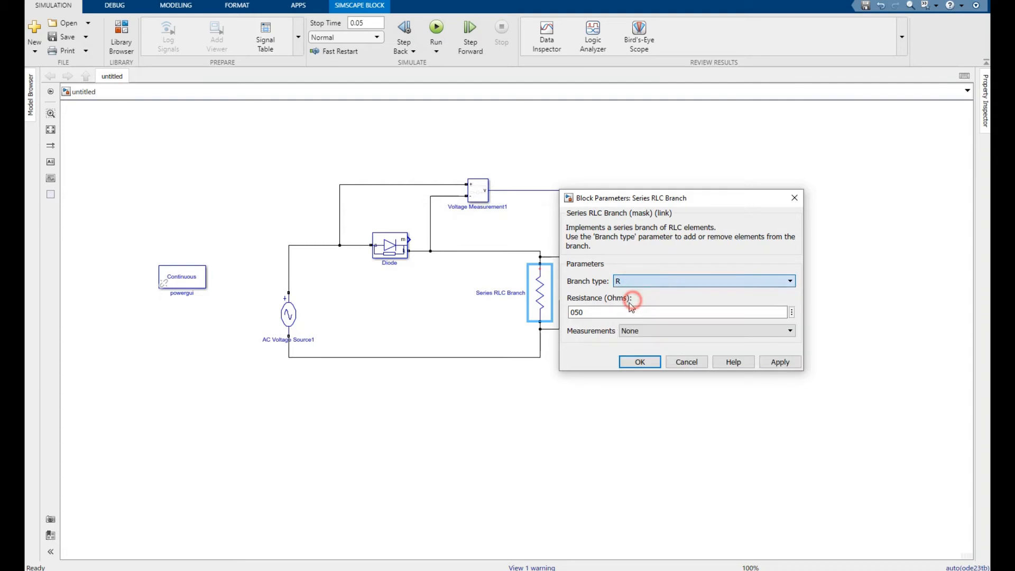
{"action": "left_click", "coordinate": [638, 362]}
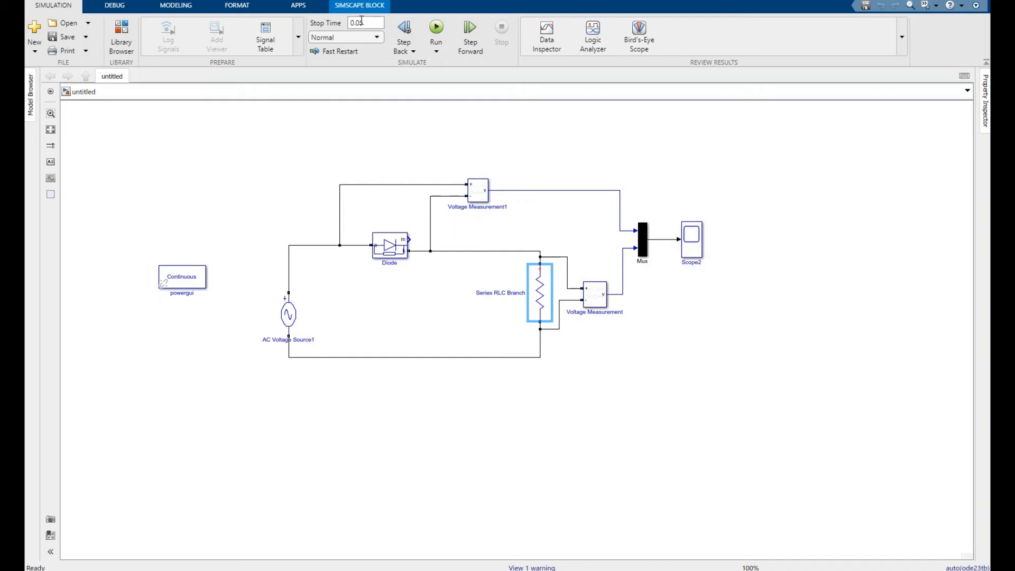
Step: Run the simulation and open Scope2 to view the diode and load voltage waveforms
{"action": "left_click", "coordinate": [436, 29]}
{"action": "double_click", "coordinate": [699, 243]}
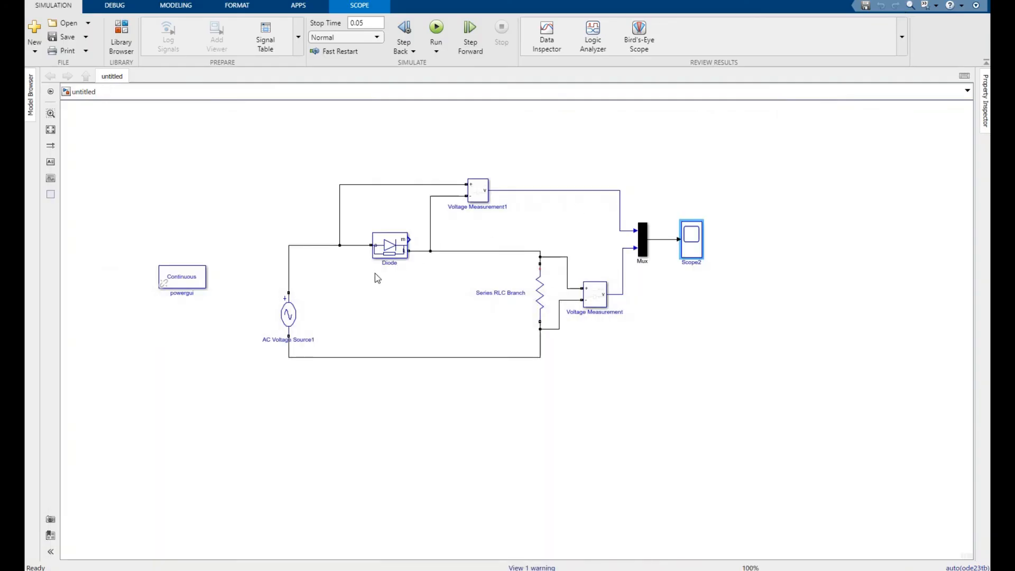
Step: Recheck the diode's forward voltage Vf and close its block parameters
{"action": "double_click", "coordinate": [390, 246]}
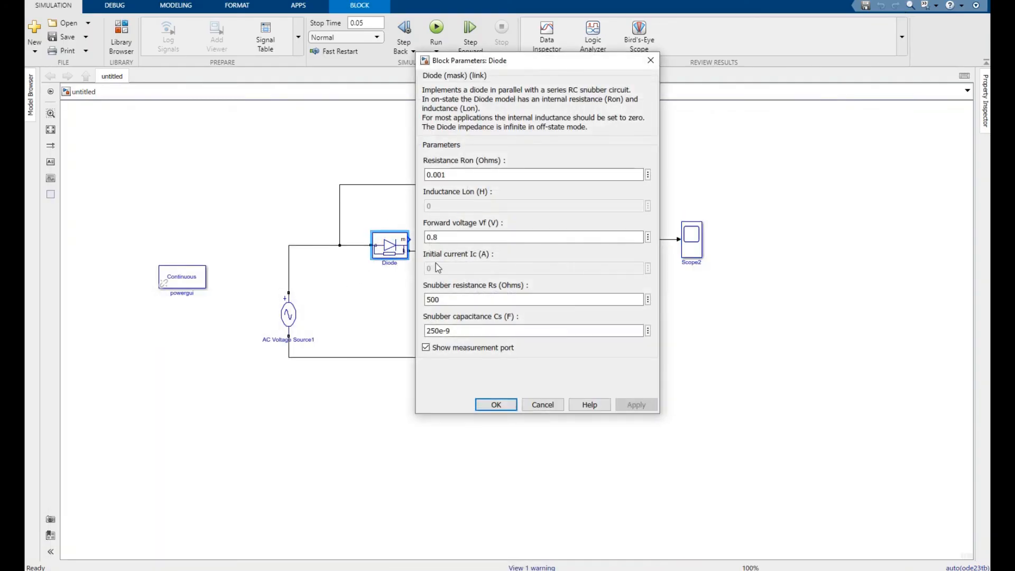
{"action": "double_click", "coordinate": [445, 238]}
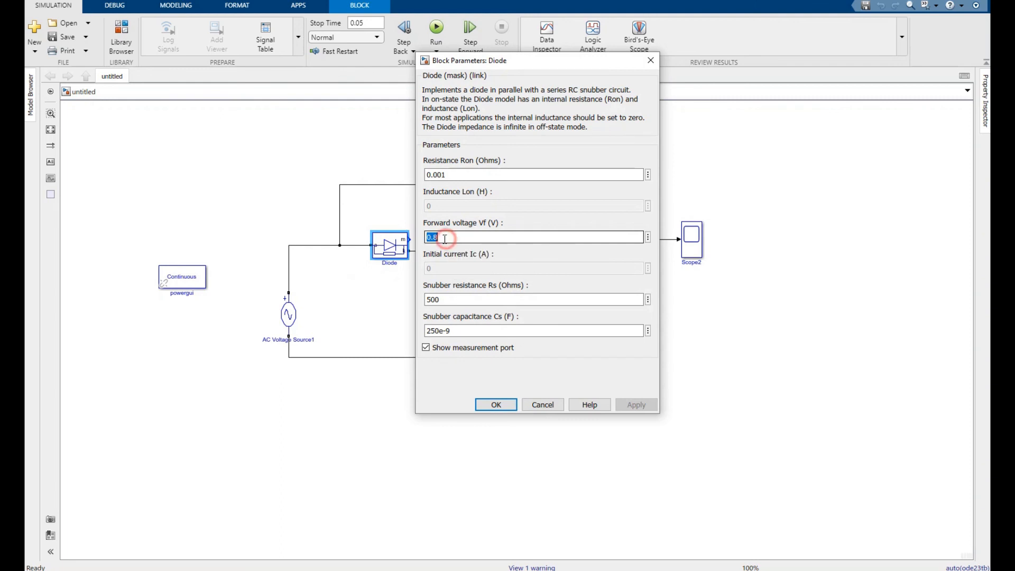
{"action": "left_click", "coordinate": [496, 404]}
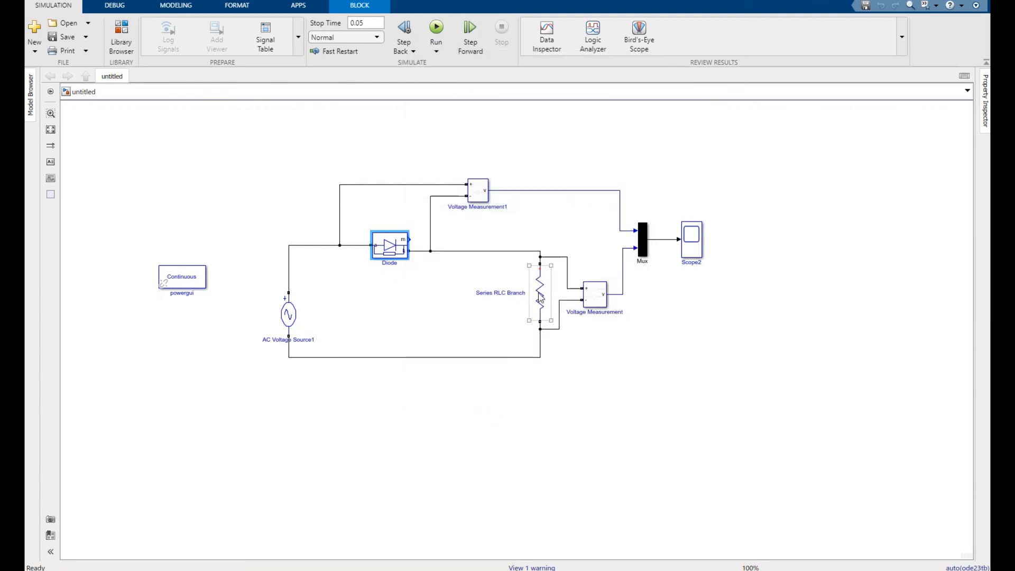